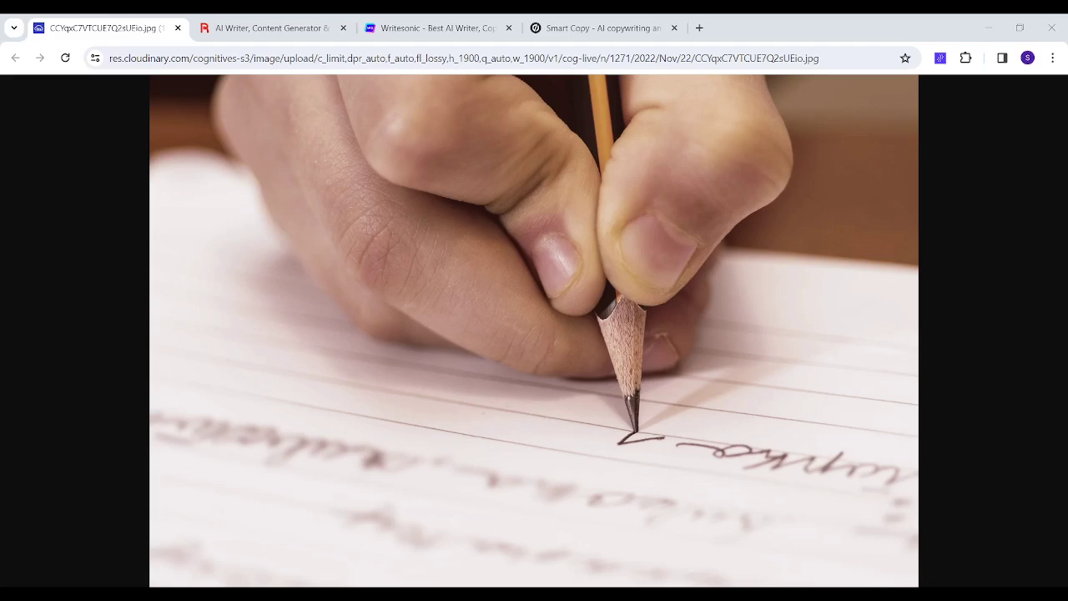
# Go from the Rytr homepage to the Create workspace's Product Description form for 'Dry food for cats'
pyautogui.click(265, 27)
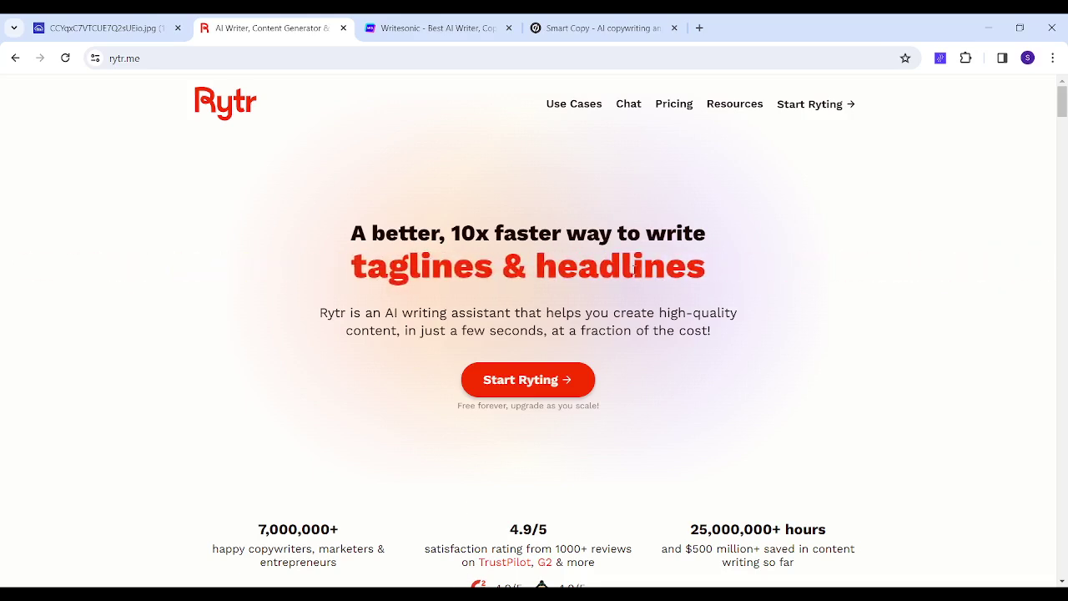
pyautogui.click(516, 374)
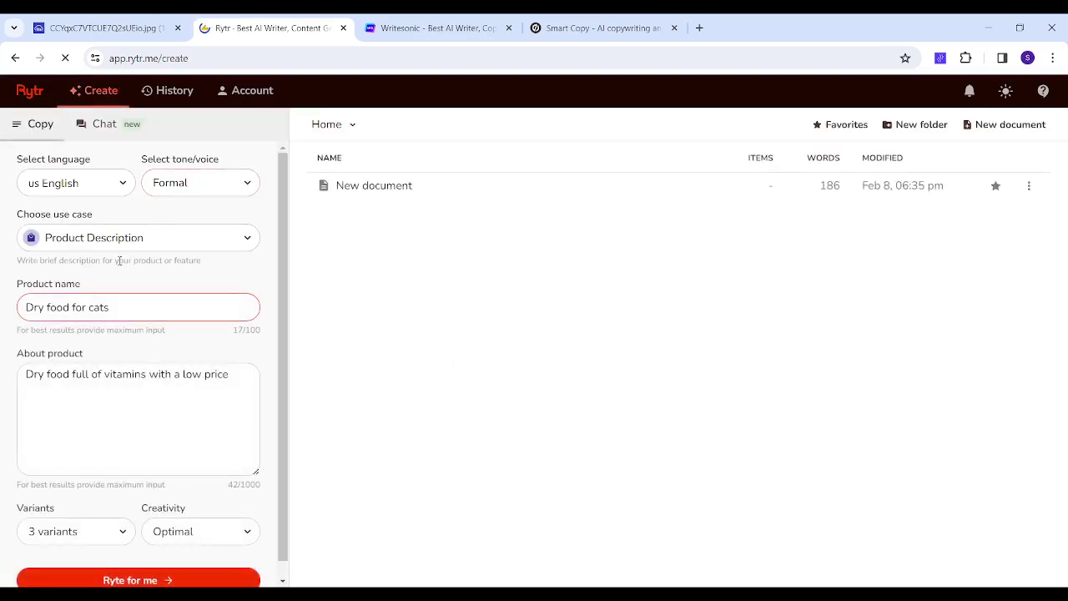
pyautogui.click(151, 246)
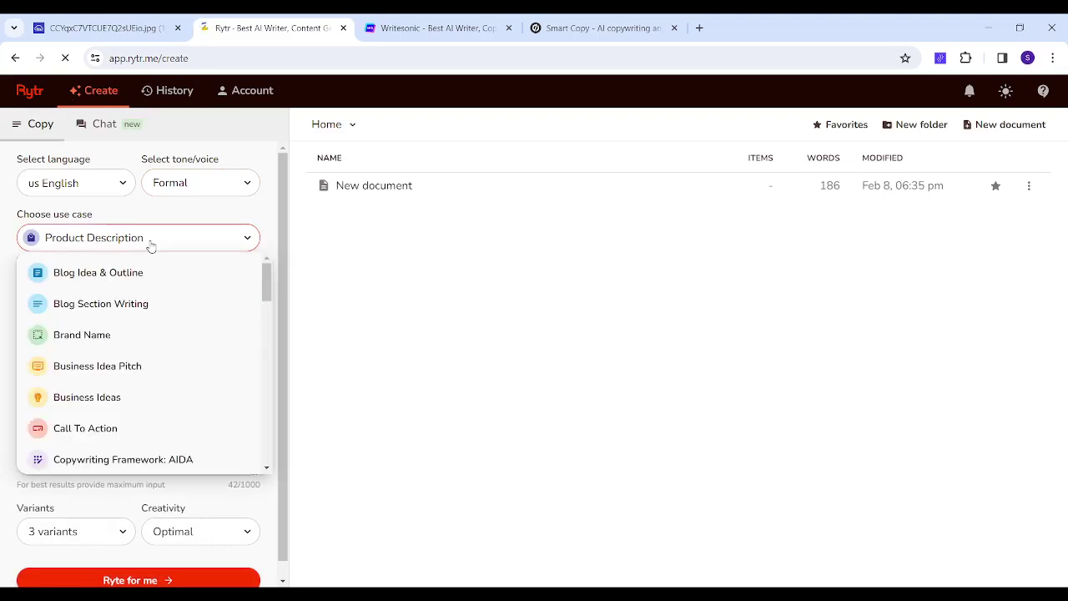
pyautogui.scroll(-4, 271, 292)
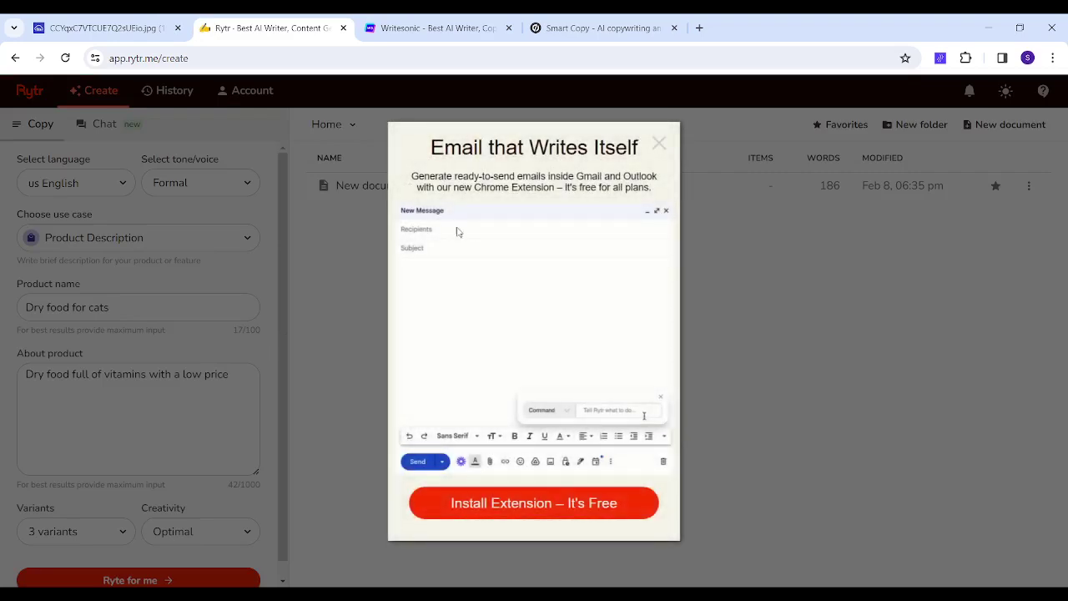
pyautogui.press('Escape')
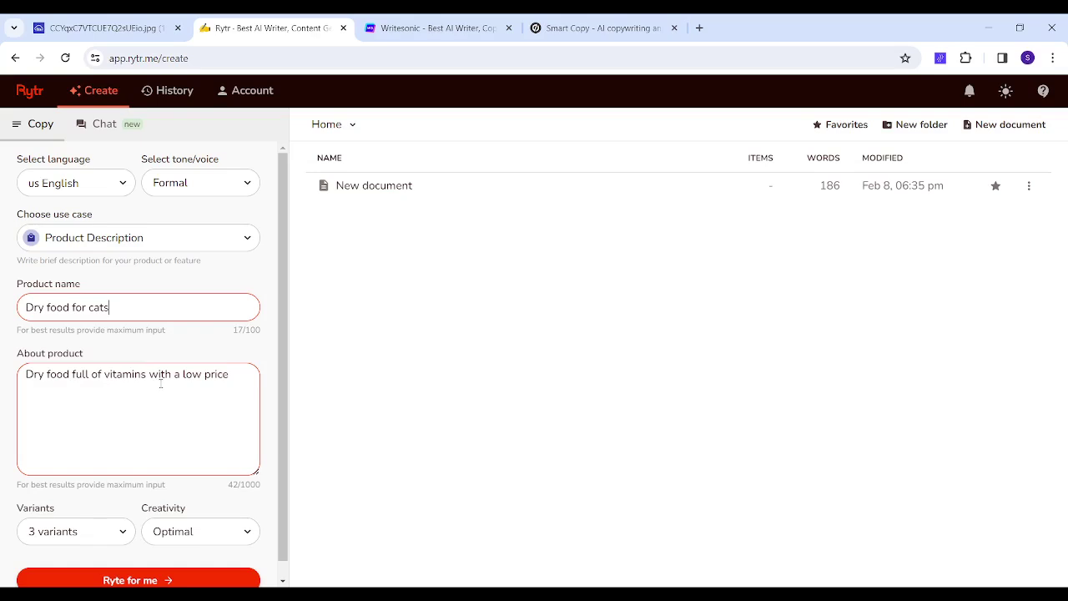
pyautogui.moveTo(230, 378); pyautogui.dragTo(6, 383)
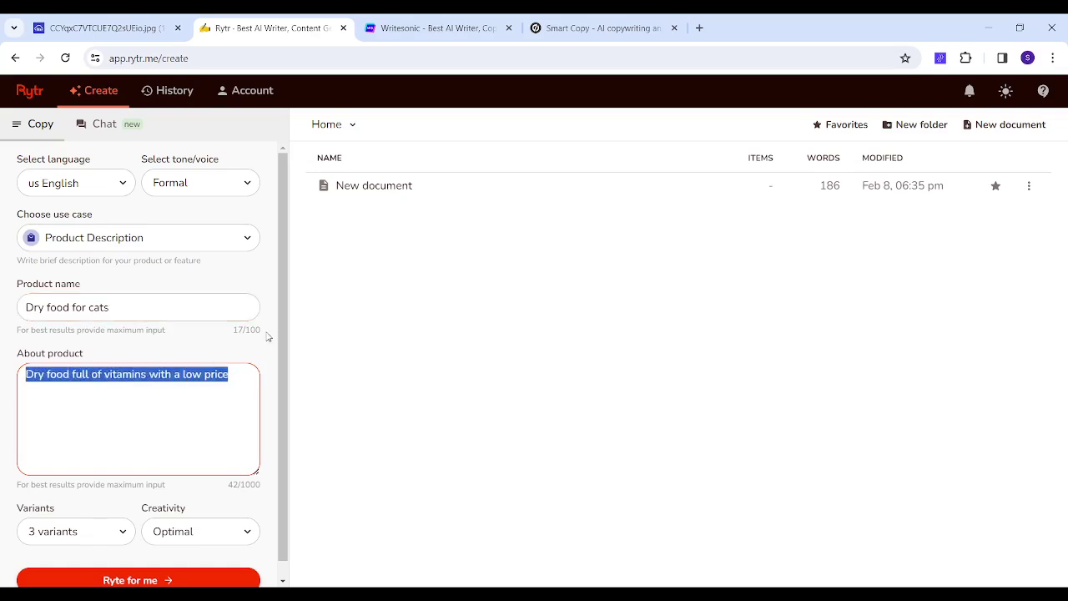
pyautogui.scroll(-1, 285, 353)
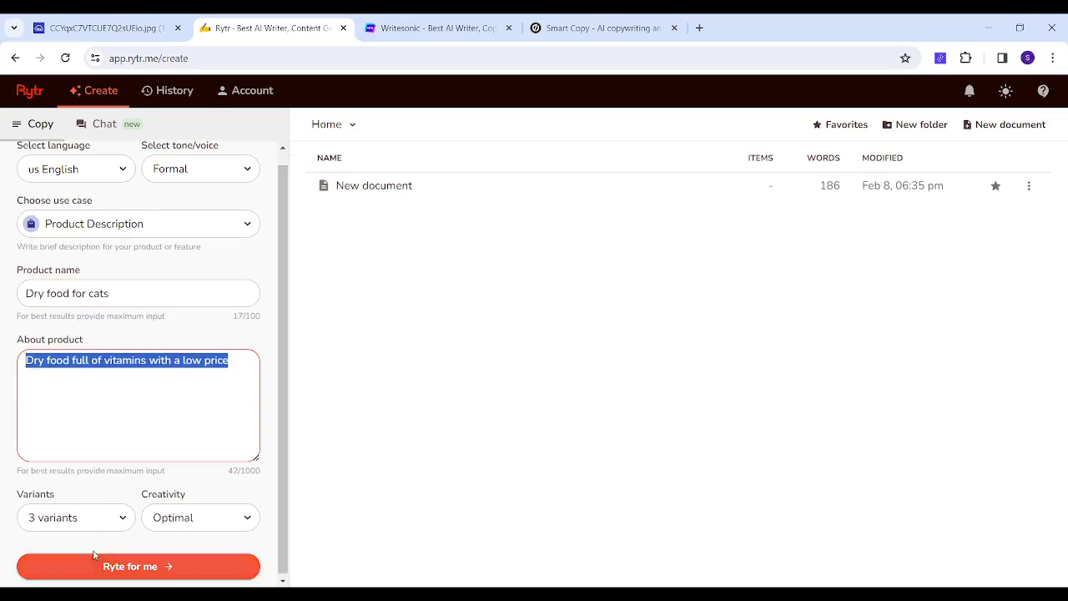
pyautogui.click(83, 517)
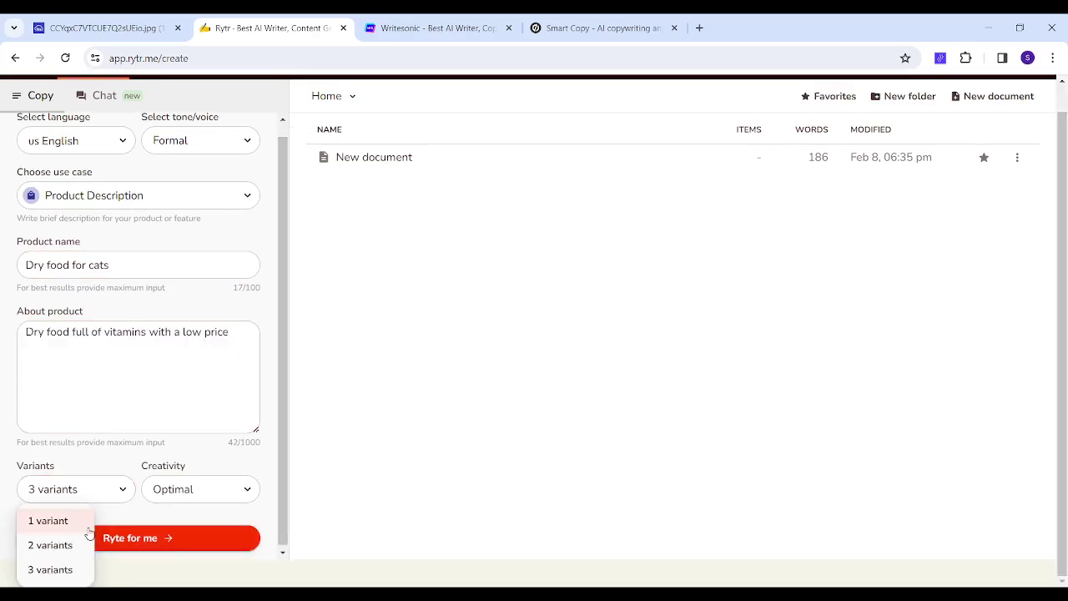
pyautogui.click(63, 575)
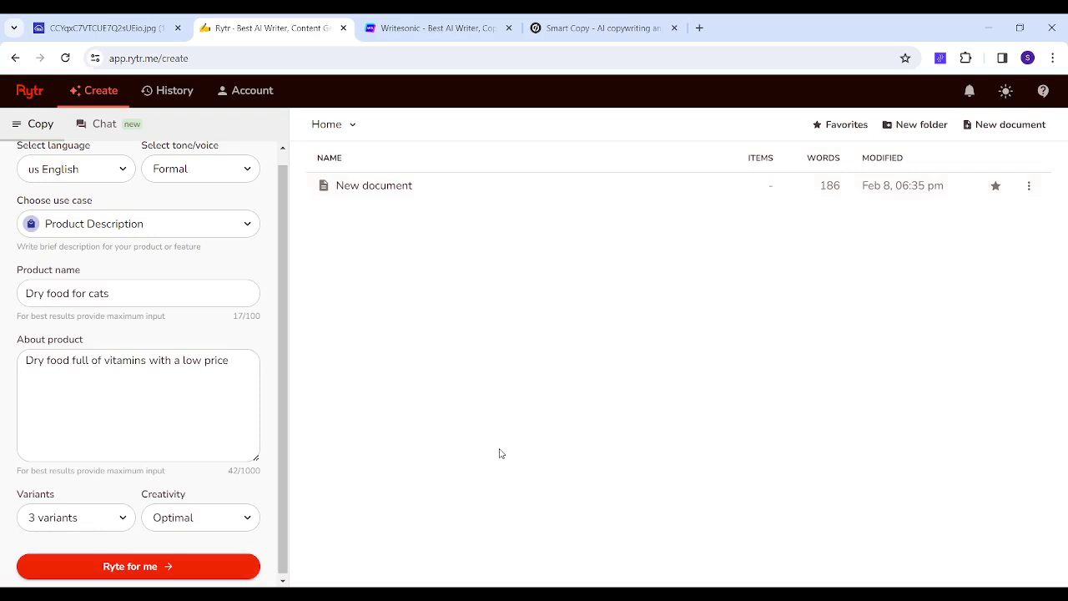
pyautogui.click(198, 528)
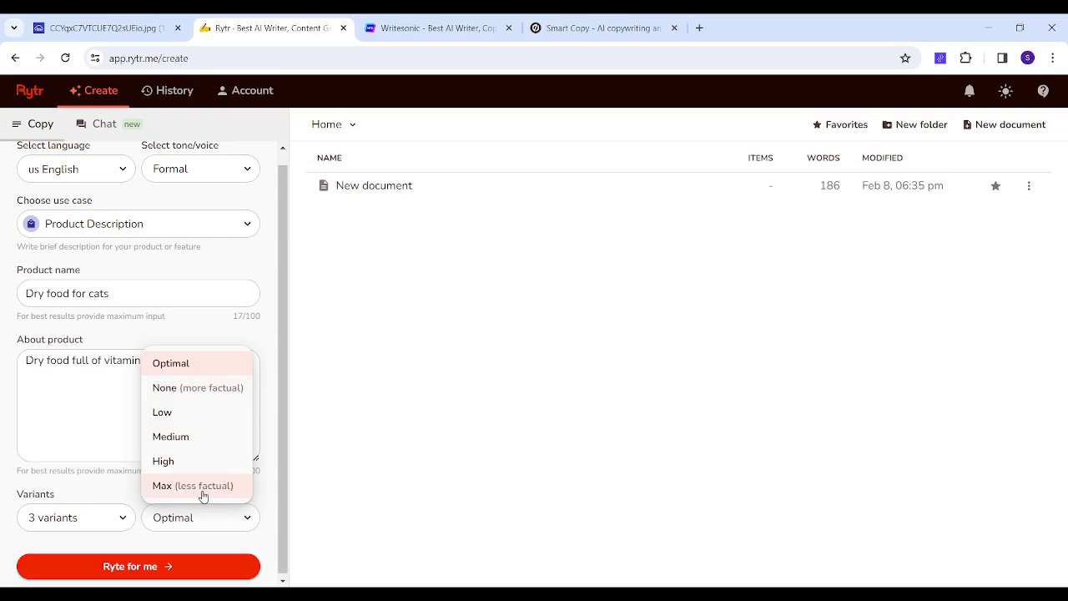
pyautogui.click(184, 365)
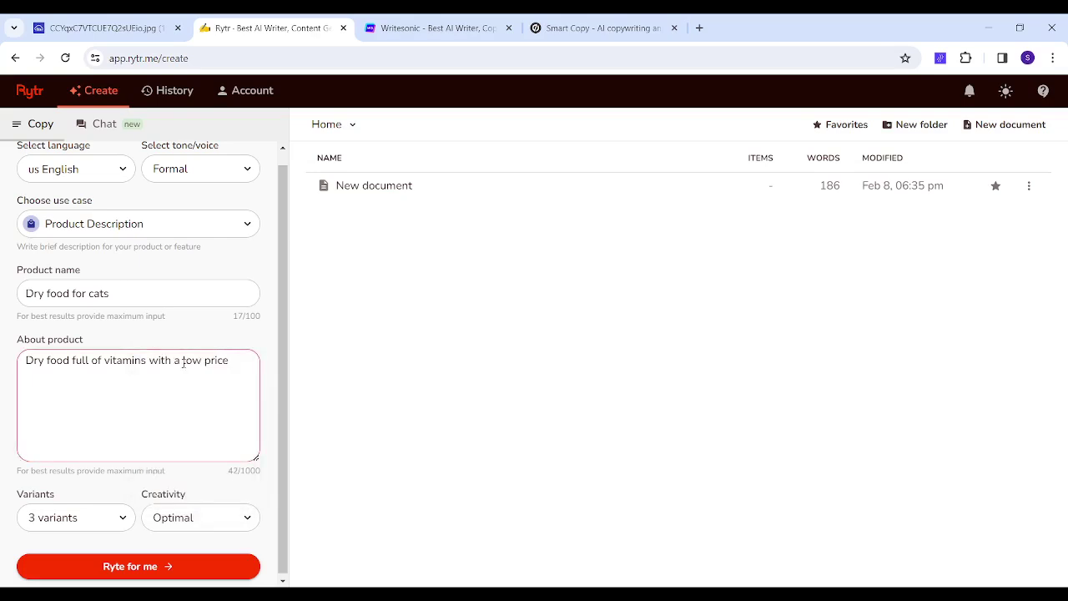
# Generate three dry cat food descriptions and select the first one's last two sentences
pyautogui.click(170, 566)
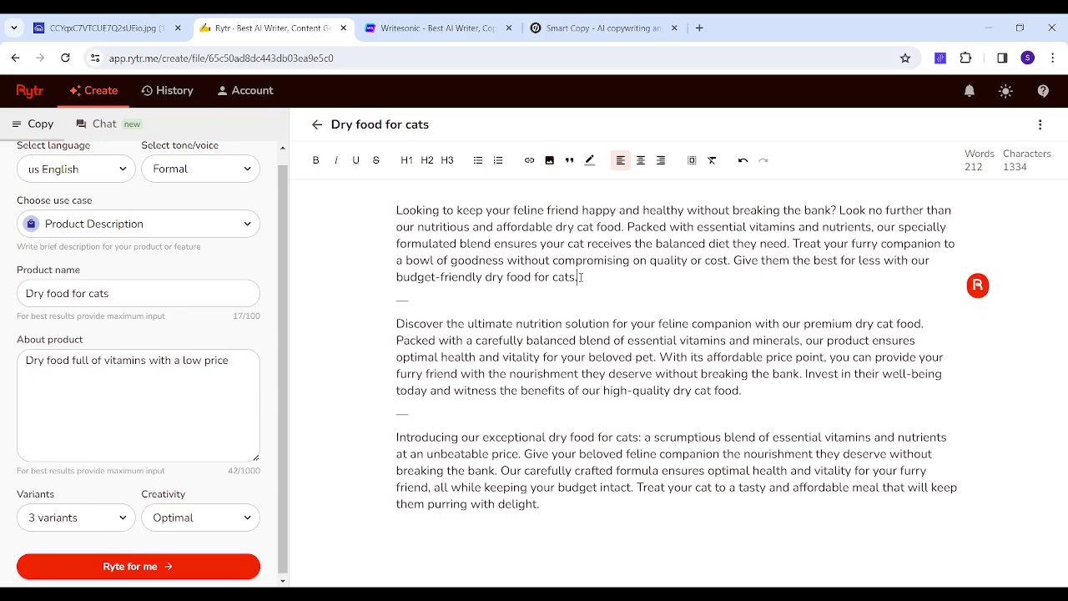
pyautogui.moveTo(583, 277); pyautogui.dragTo(396, 210)
pyautogui.click(494, 242)
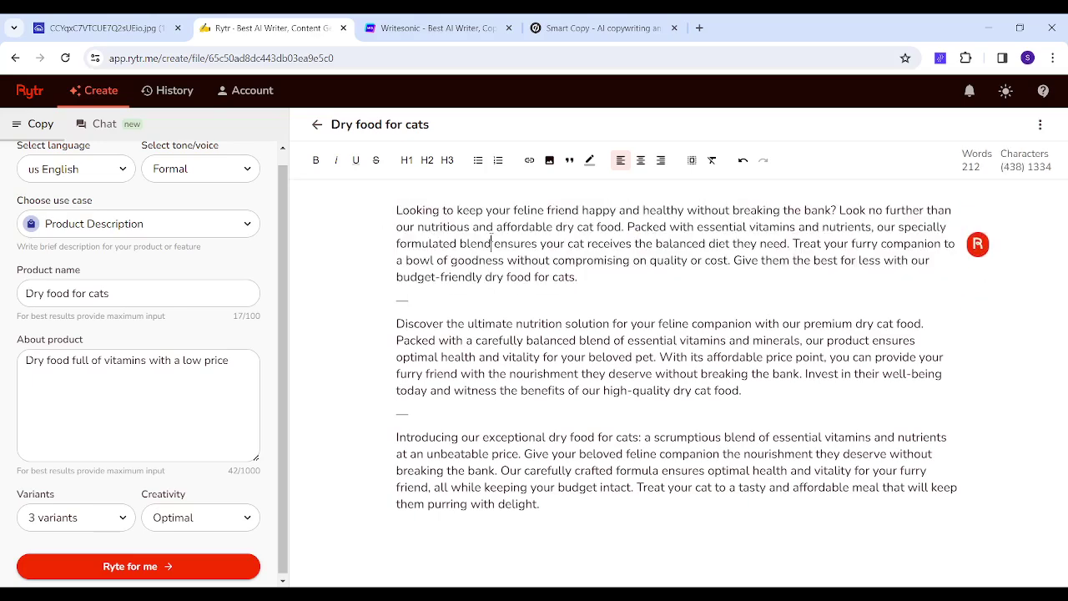
pyautogui.moveTo(582, 277); pyautogui.dragTo(792, 243)
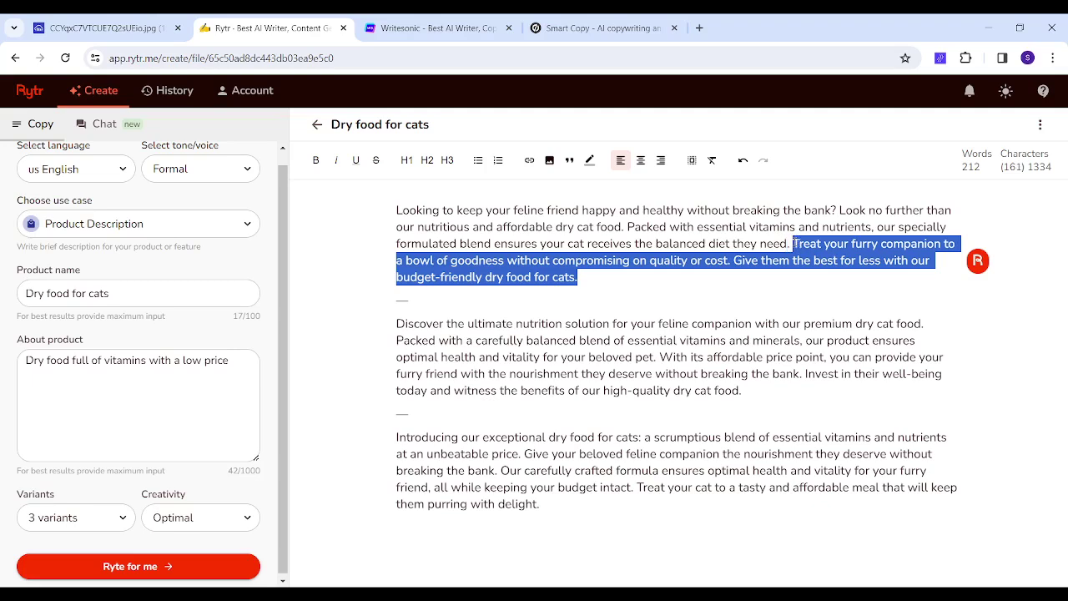
# Rewrite the selected closing sentences in a Convincing tone
pyautogui.click(978, 261)
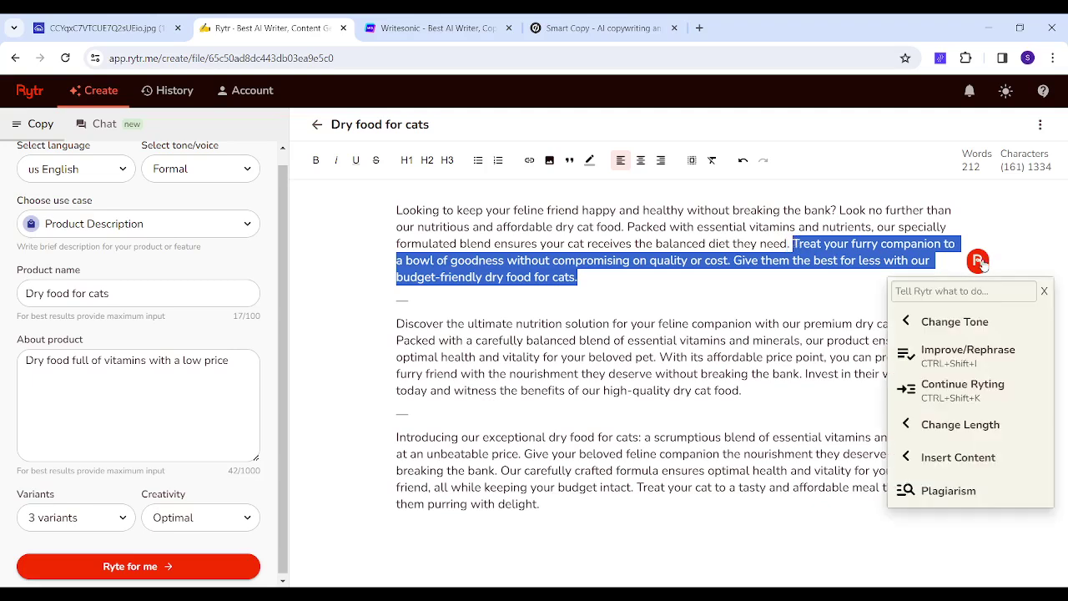
pyautogui.moveTo(951, 327)
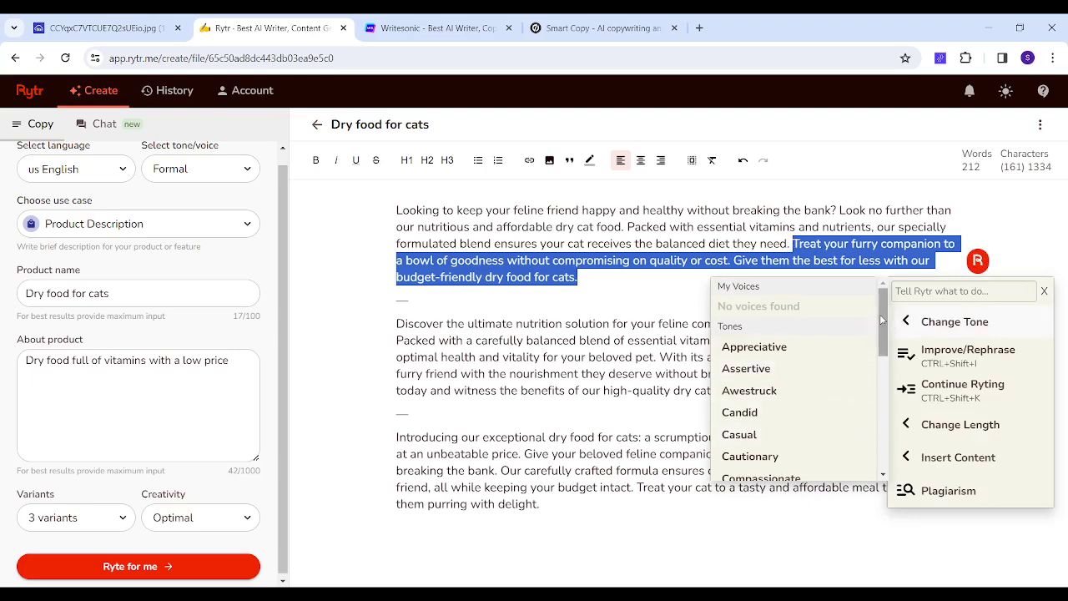
pyautogui.scroll(-3, 879, 317)
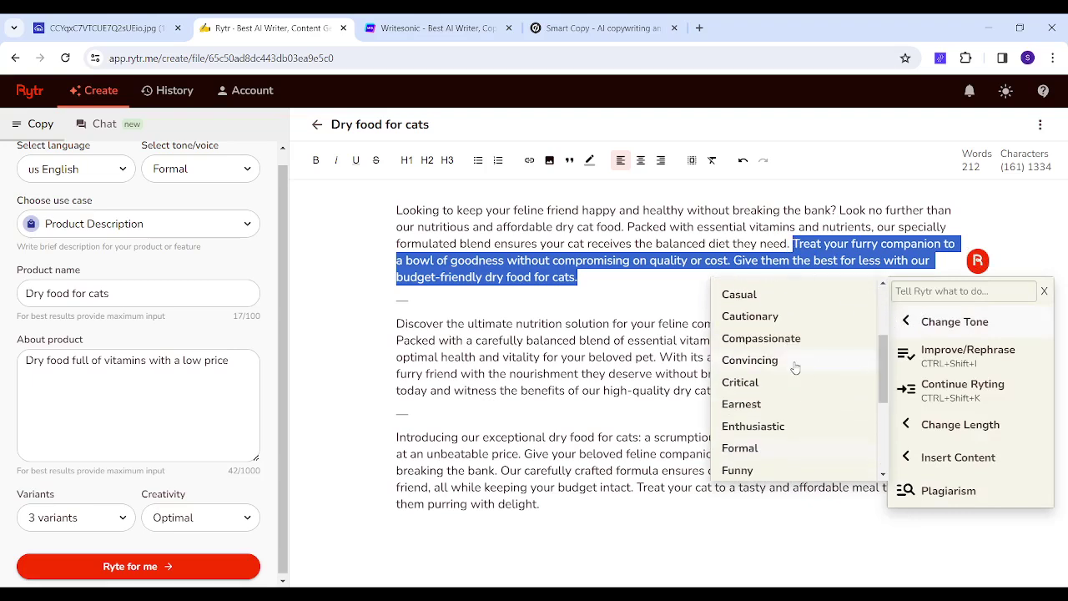
pyautogui.click(788, 364)
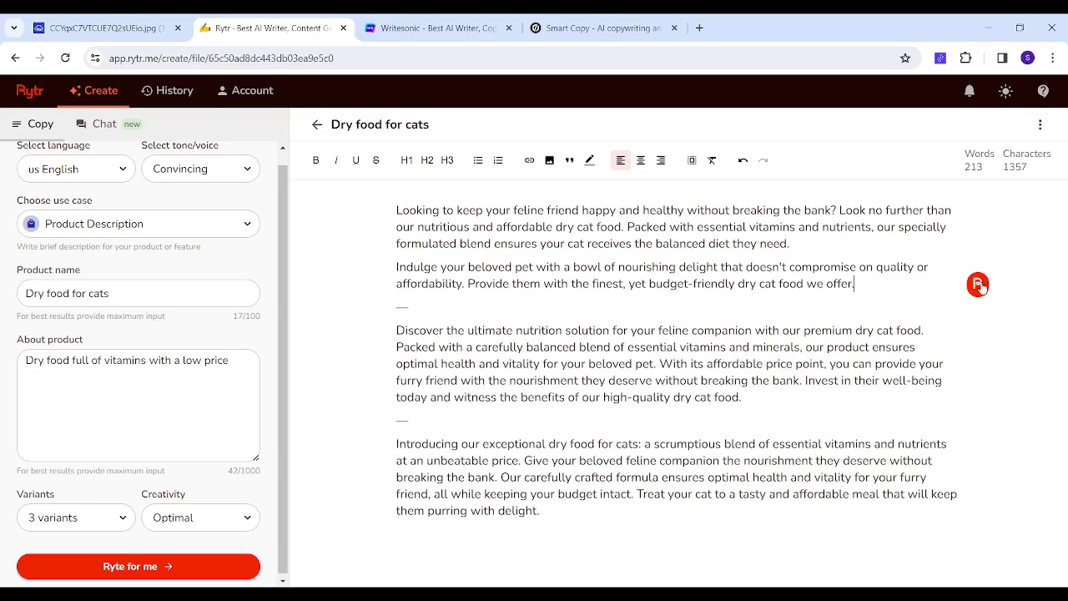
# Review the AI options for the rewritten sentences without applying any, then move to Writesonic
pyautogui.moveTo(854, 284); pyautogui.dragTo(387, 264)
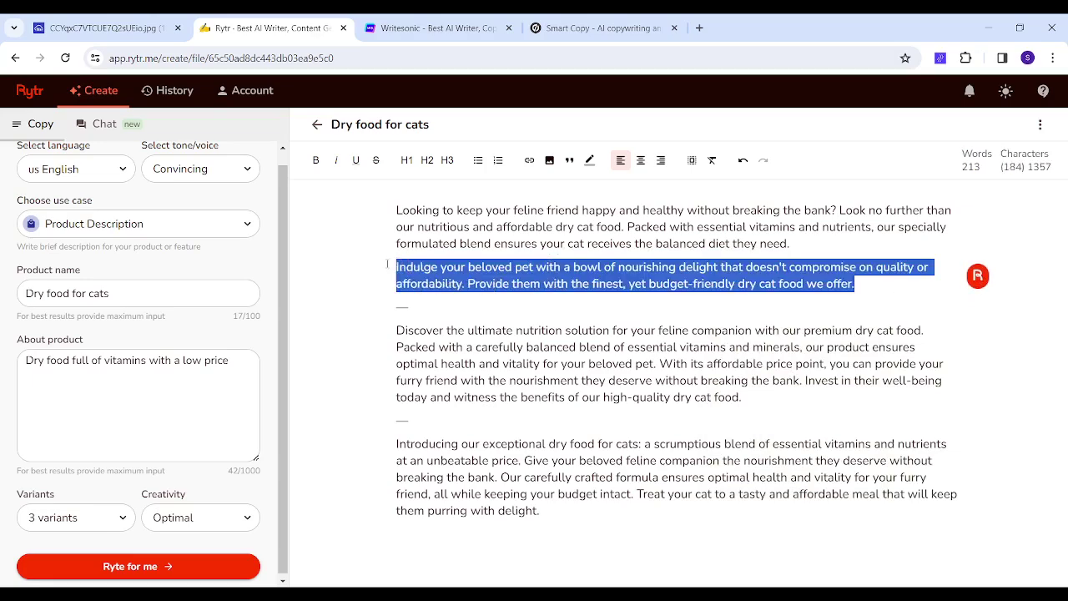
pyautogui.click(980, 281)
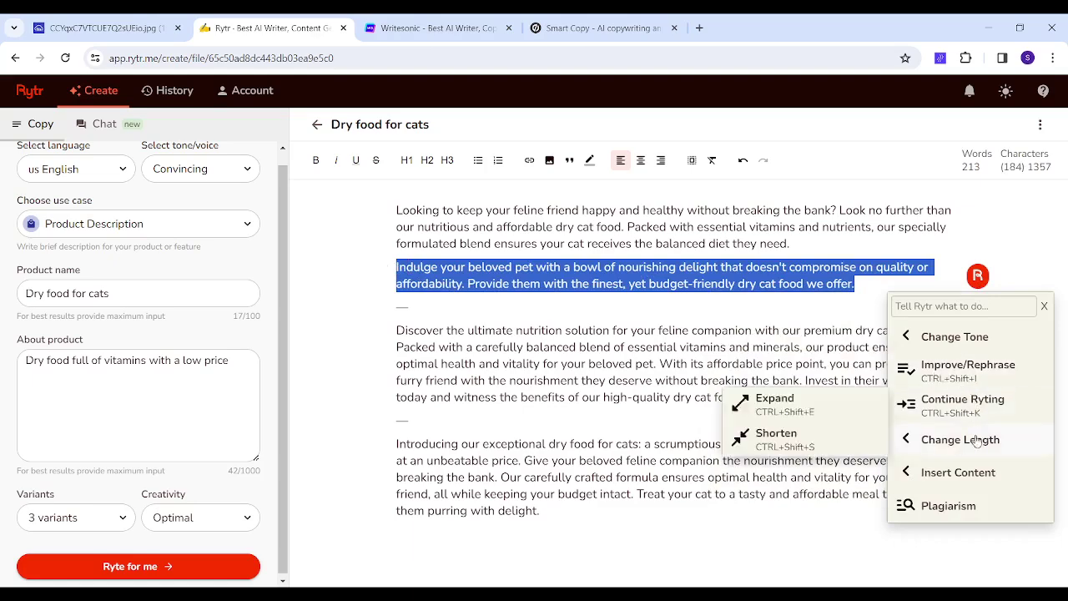
pyautogui.moveTo(940, 481)
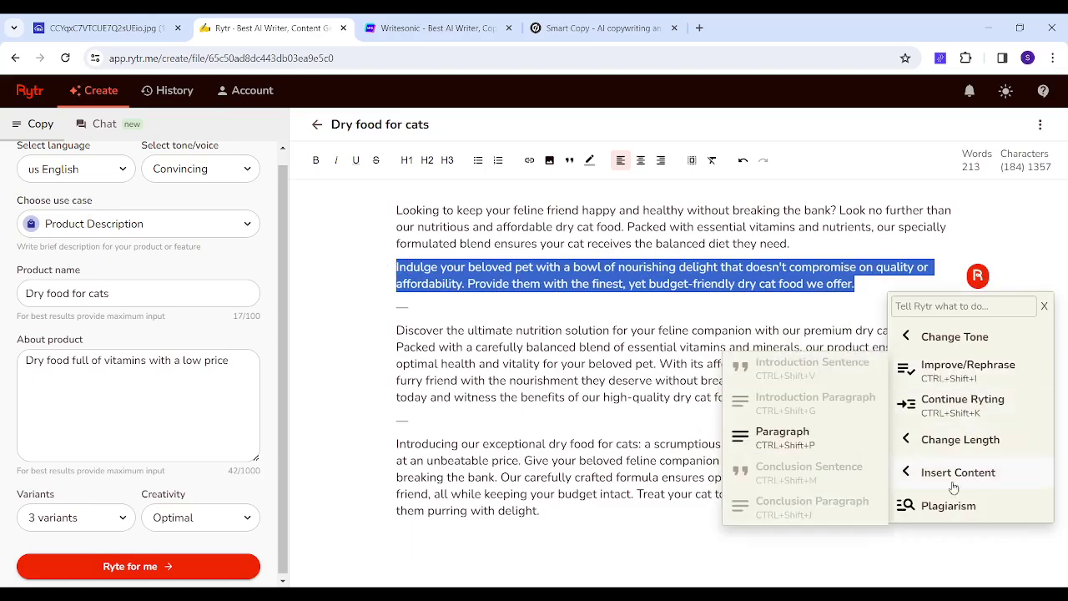
pyautogui.click(527, 285)
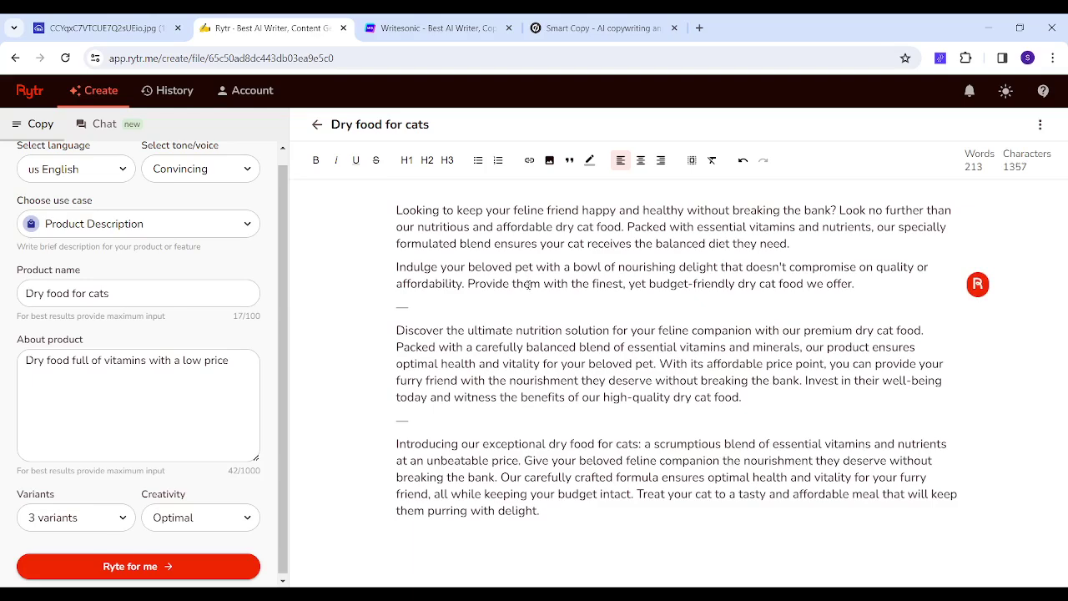
pyautogui.click(444, 24)
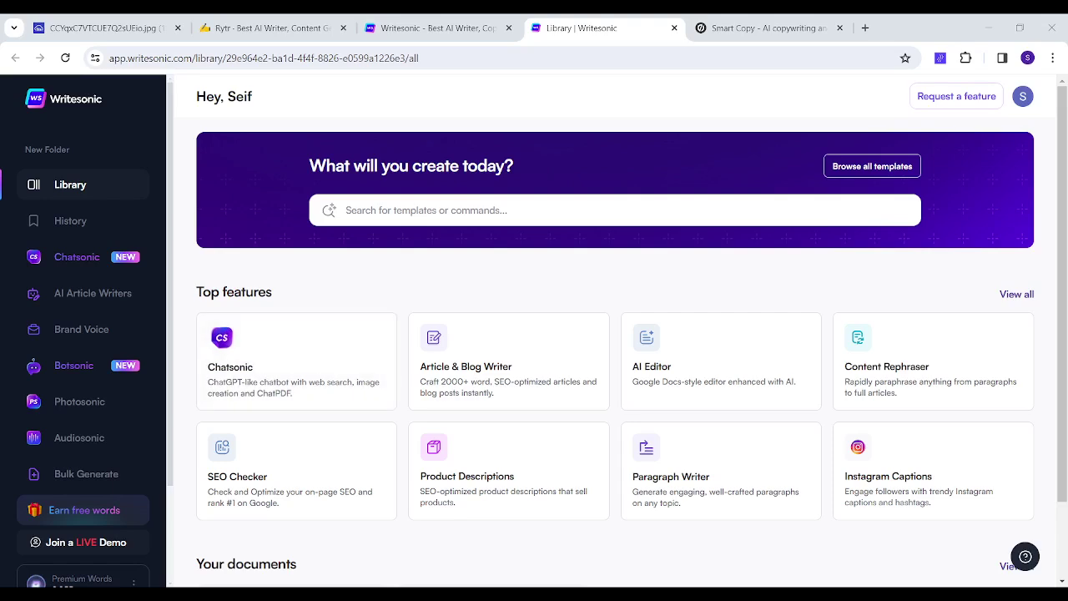
# Scroll the Writesonic Library to find the E-commerce Product Descriptions template
pyautogui.scroll(-1, 1067, 192)
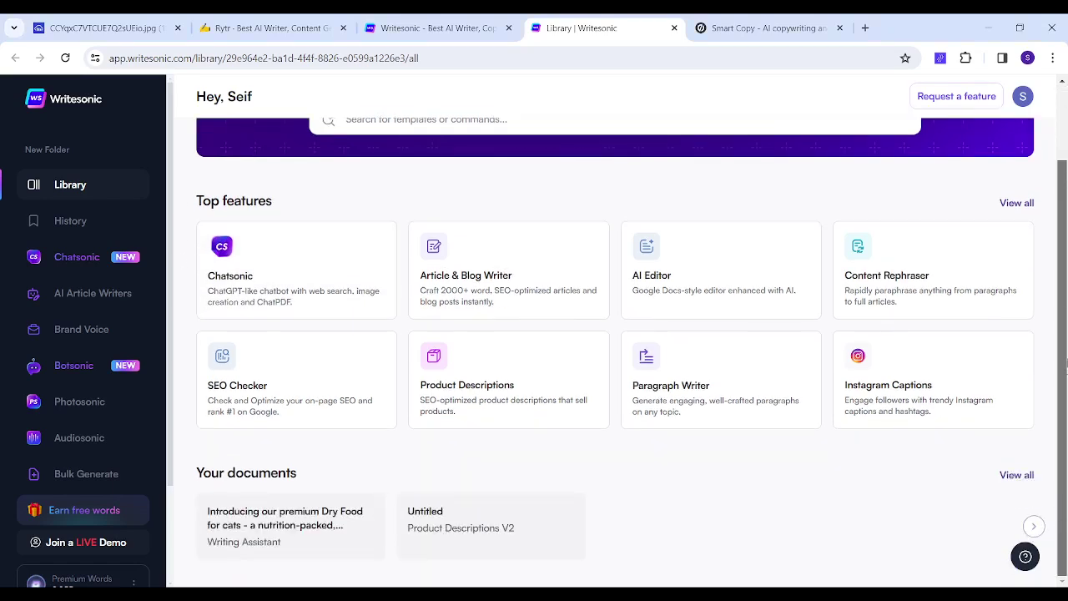
pyautogui.scroll(1, 1066, 216)
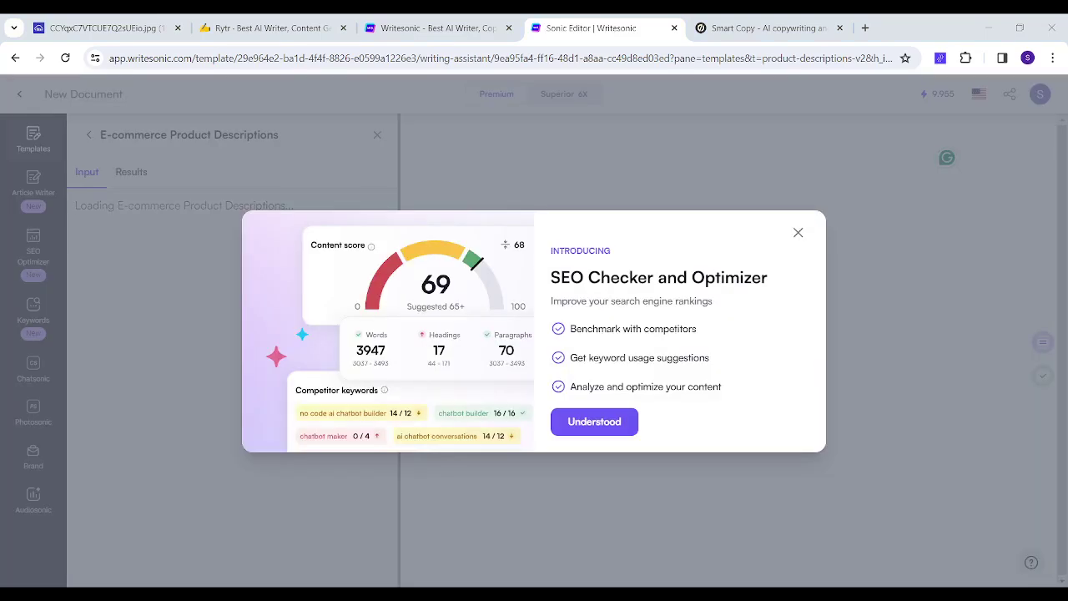
# Dismiss the SEO Checker notice and tour video, then enter 'Dry Food' as the product name
pyautogui.click(617, 432)
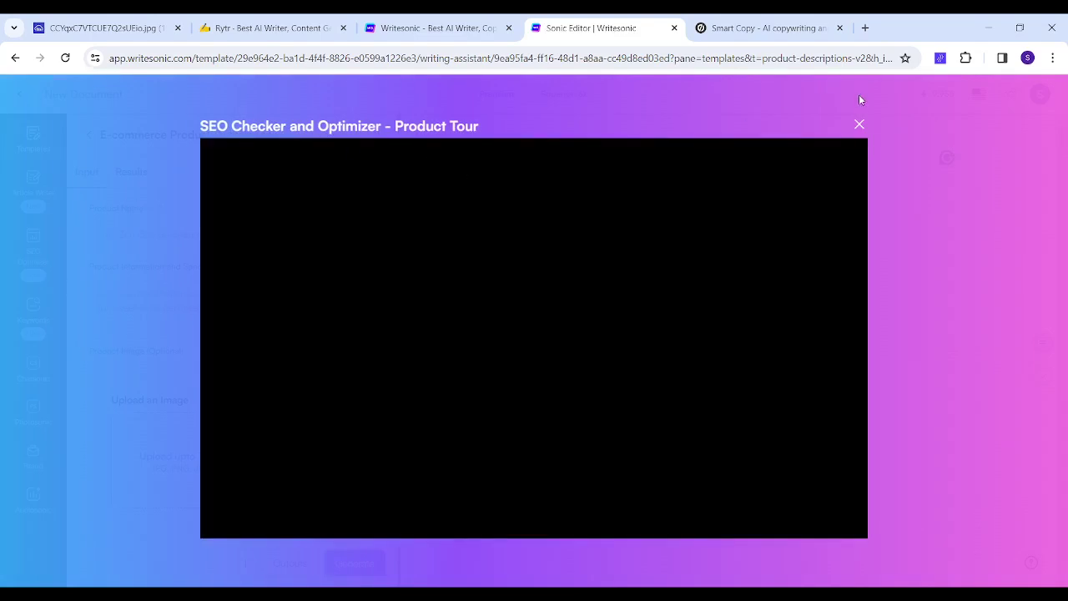
pyautogui.click(860, 124)
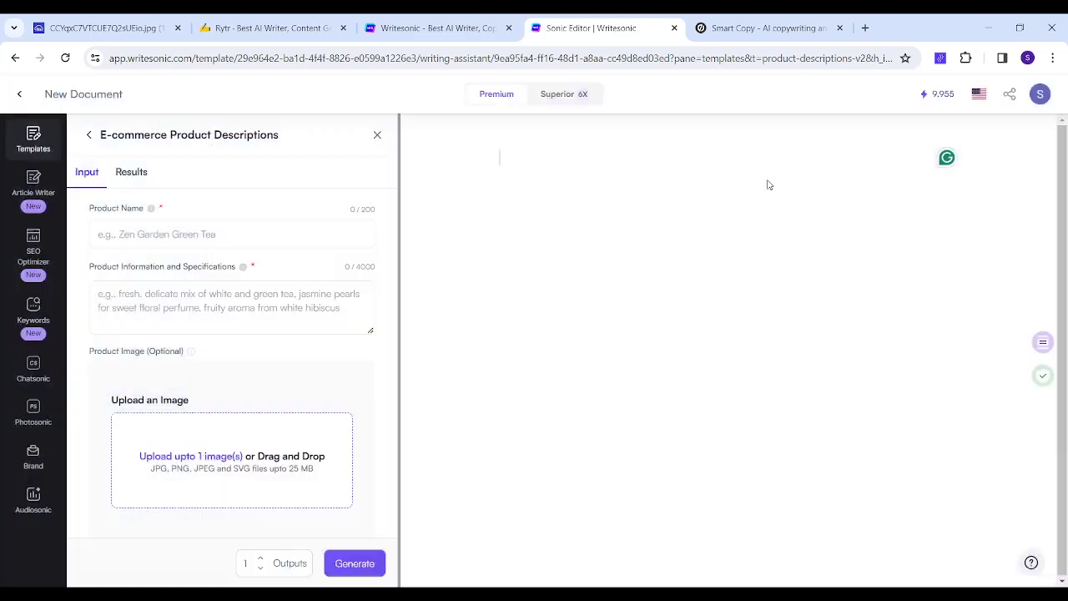
pyautogui.click(182, 234)
pyautogui.write('Dry Food')
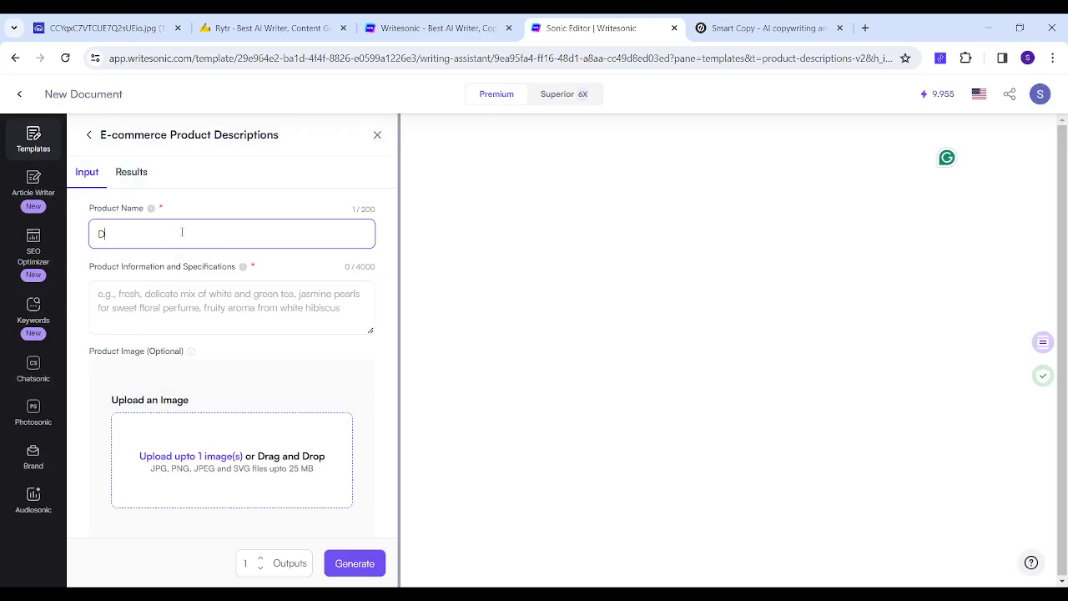
# Paste product information about vitamins and low price, then generate the description
pyautogui.click(195, 293)
pyautogui.write('Dry food full of vitamins with a low price')
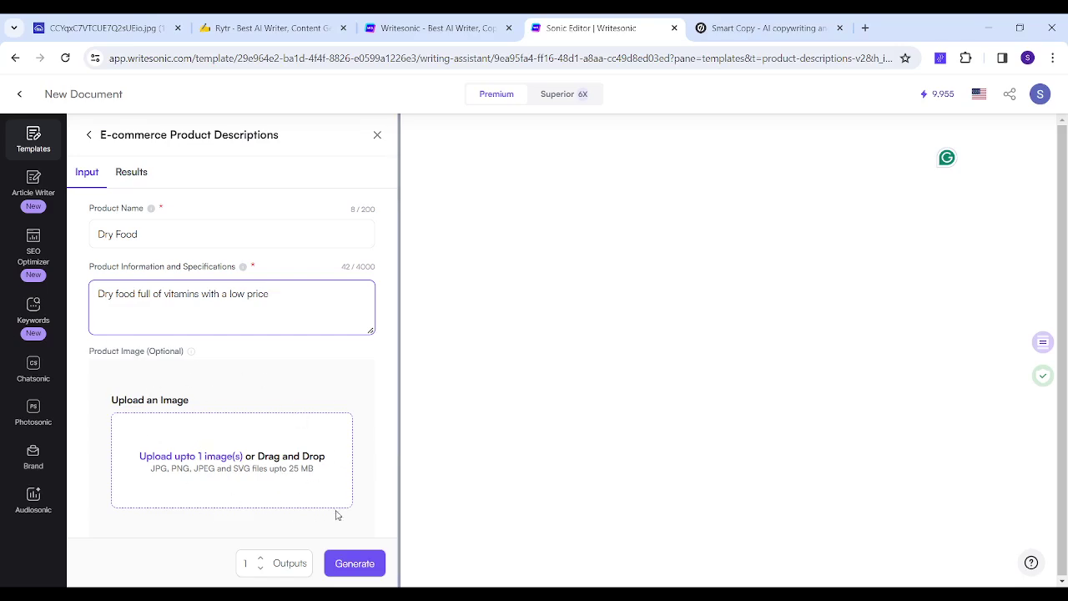
pyautogui.click(359, 561)
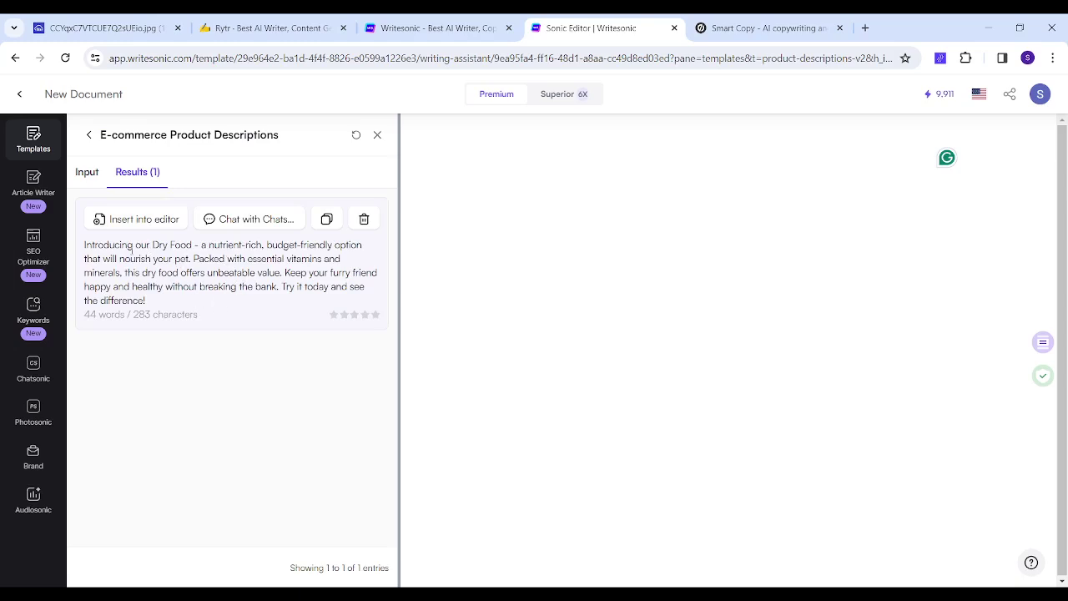
# Insert the generated Dry Food description into the editor and select its closing sentences
pyautogui.click(150, 223)
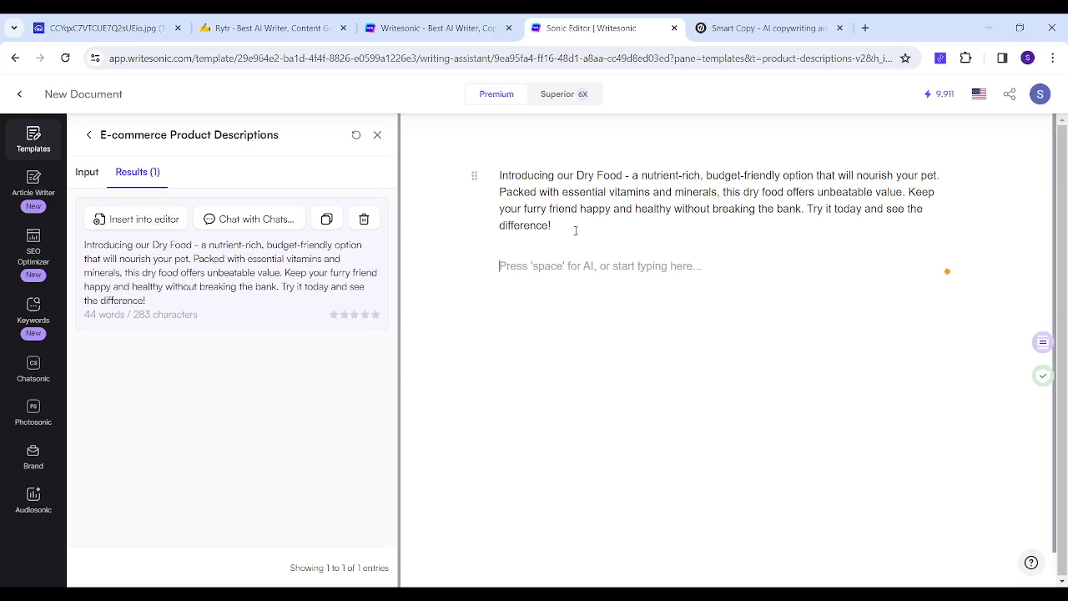
pyautogui.moveTo(565, 226); pyautogui.dragTo(723, 192)
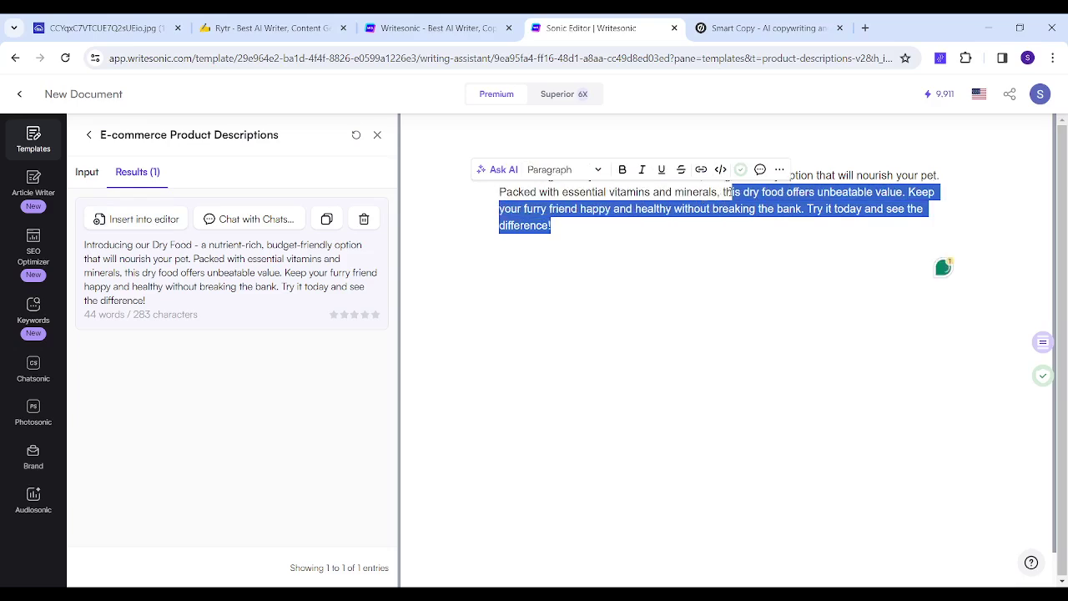
# Browse the Ask AI options for the selection, then move to the Smart Copy page
pyautogui.click(499, 171)
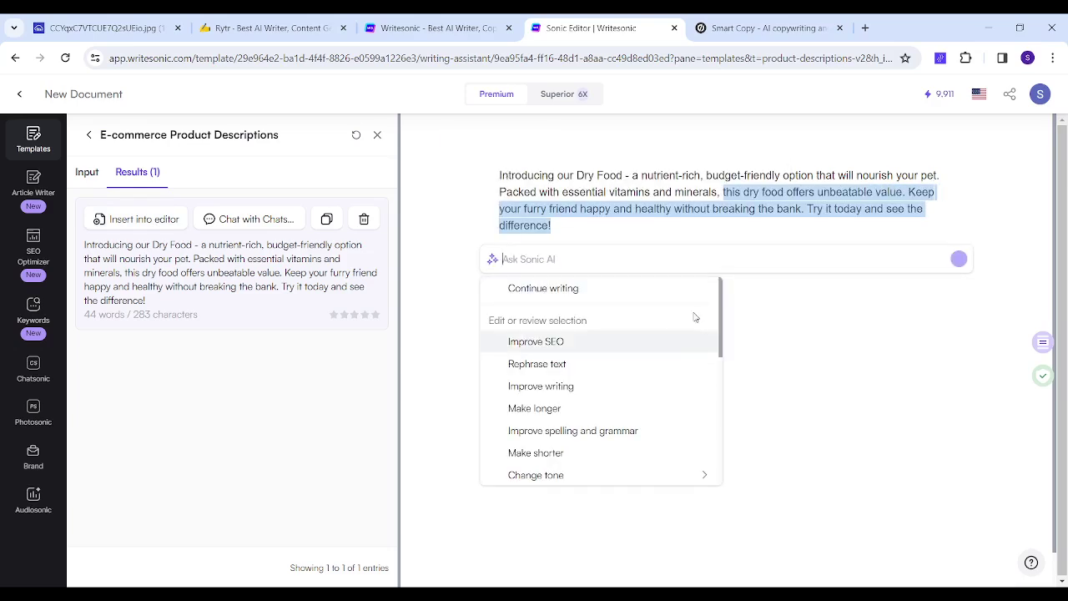
pyautogui.scroll(-4, 709, 322)
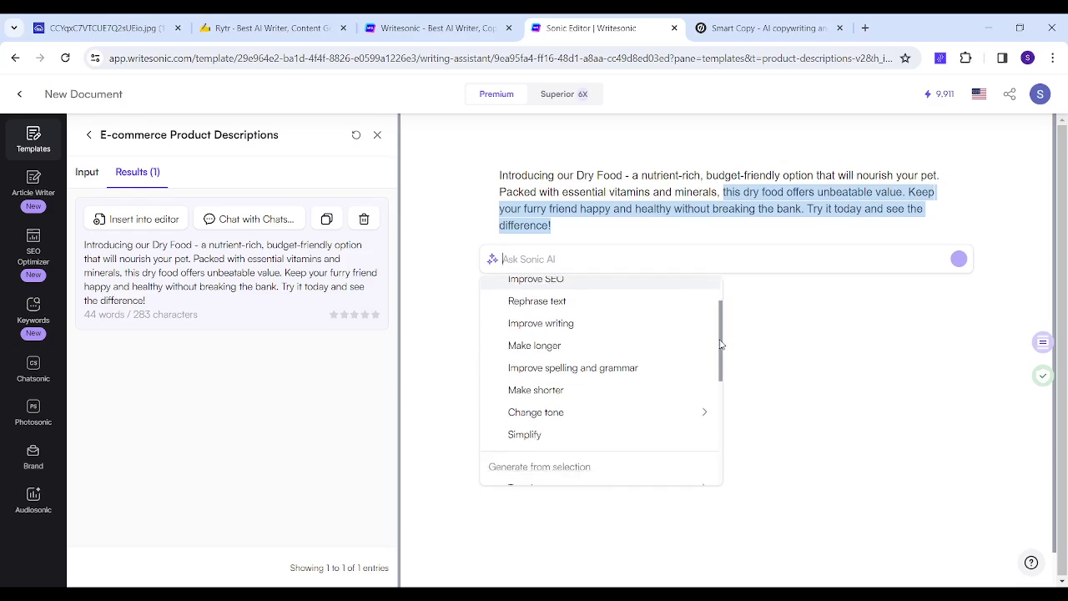
pyautogui.scroll(3, 699, 328)
pyautogui.scroll(1, 698, 309)
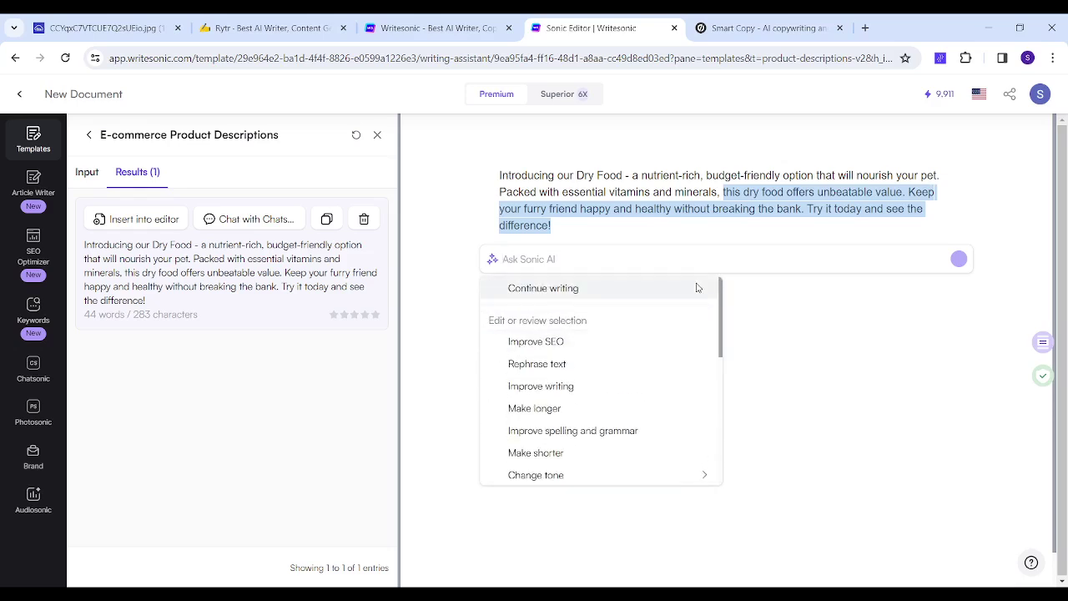
pyautogui.click(720, 23)
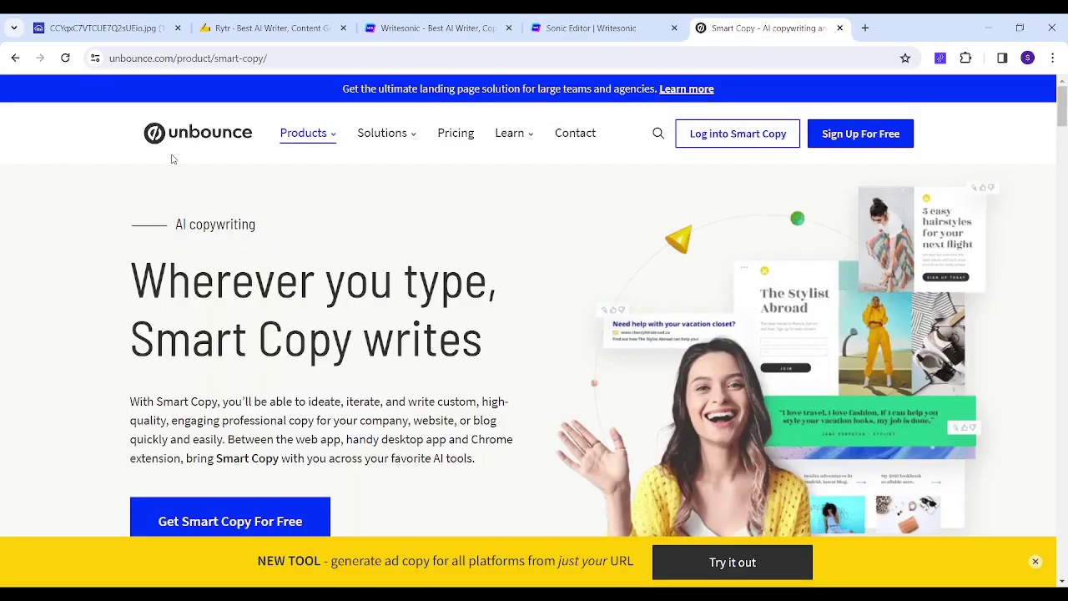
# Sign up for Smart Copy and scroll the browse page down to the E-commerce templates
pyautogui.click(850, 137)
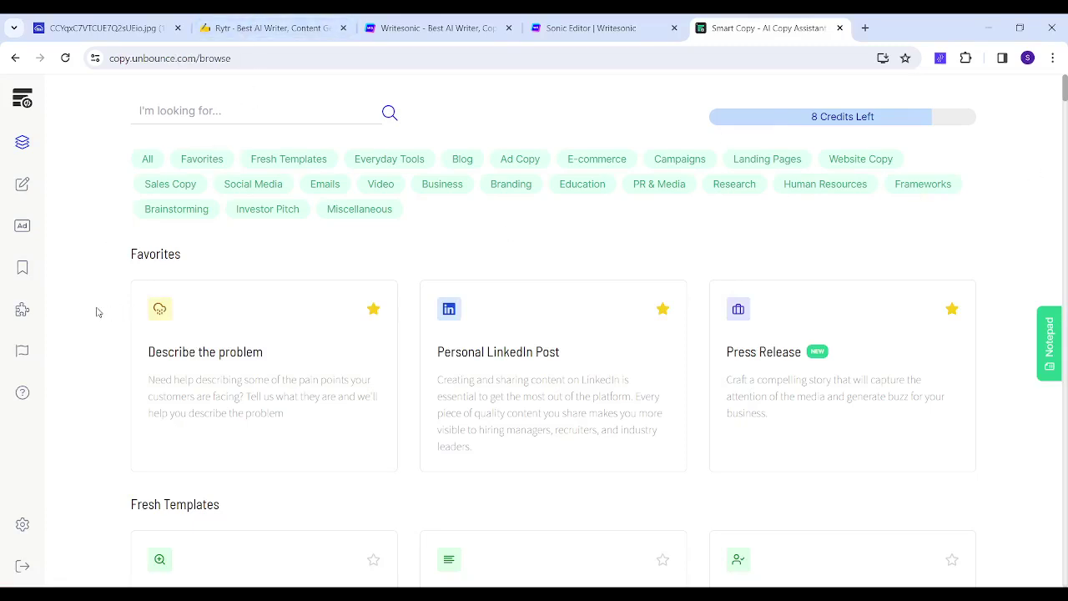
pyautogui.scroll(-4, 97, 312)
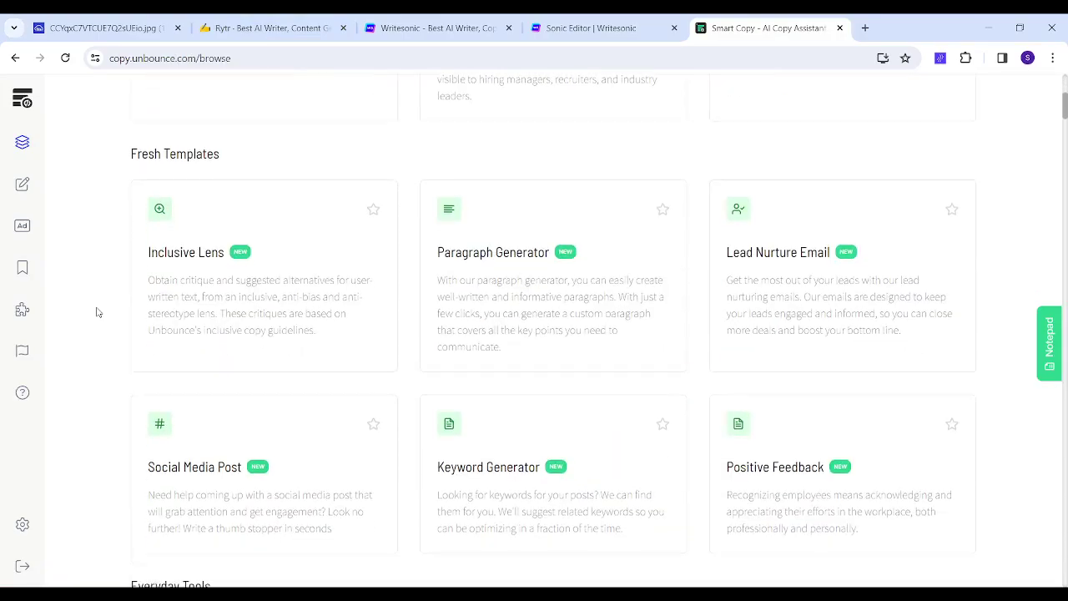
pyautogui.scroll(-12, 96, 312)
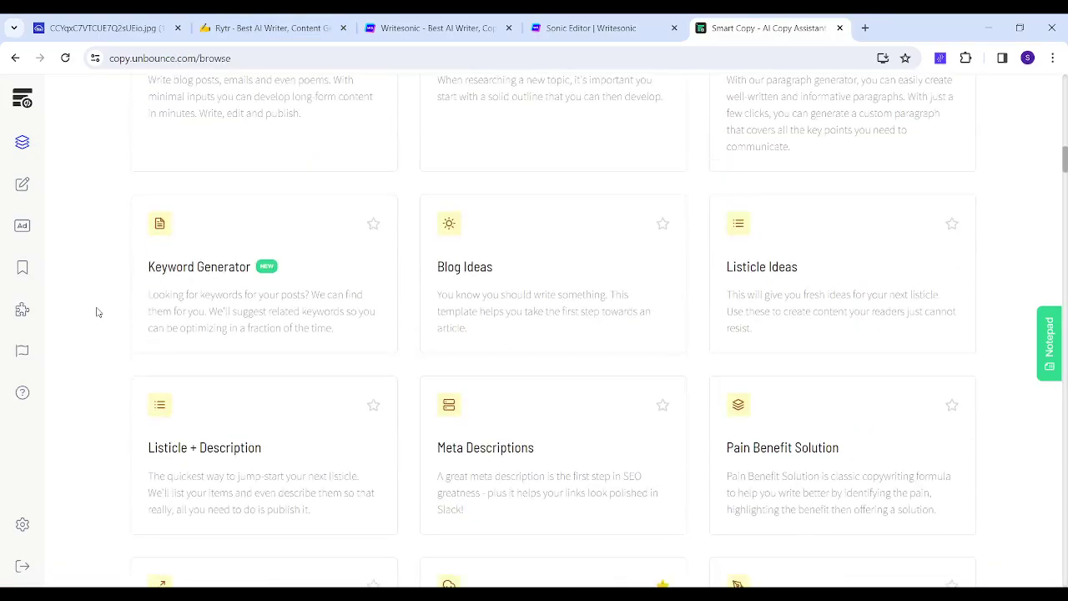
pyautogui.scroll(-10, 97, 312)
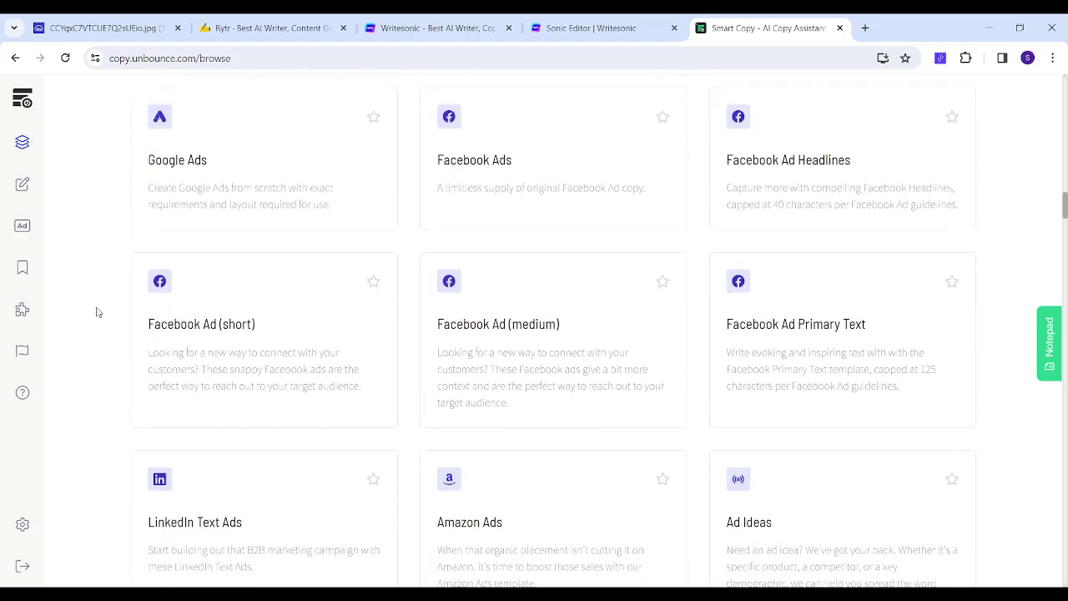
pyautogui.scroll(-7, 97, 312)
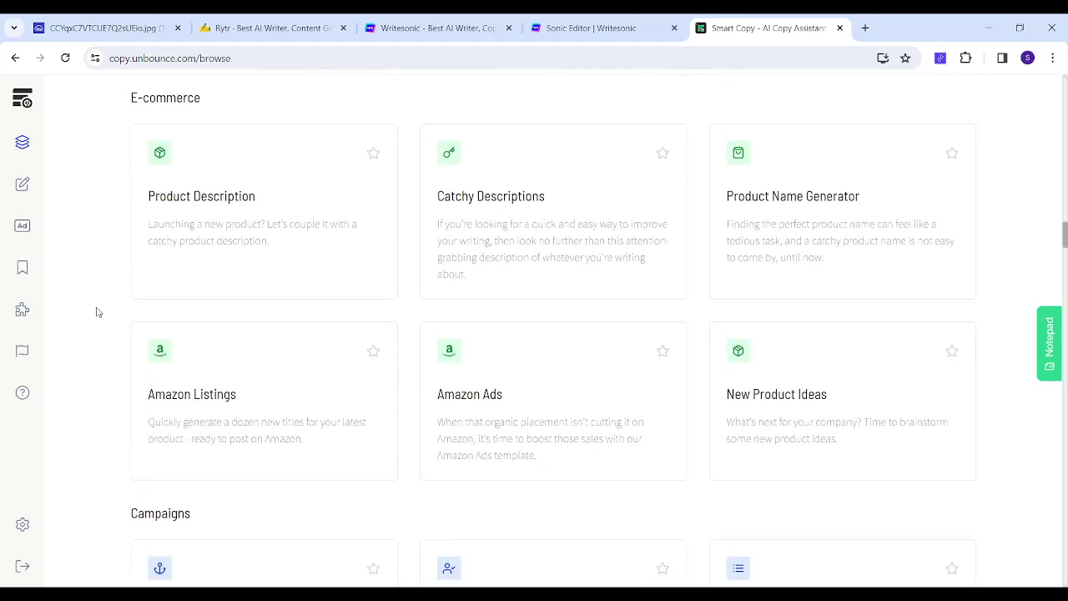
# Generate a Product Description for 'Dry Food' tagged 'Cats' and select the result's opening
pyautogui.click(230, 248)
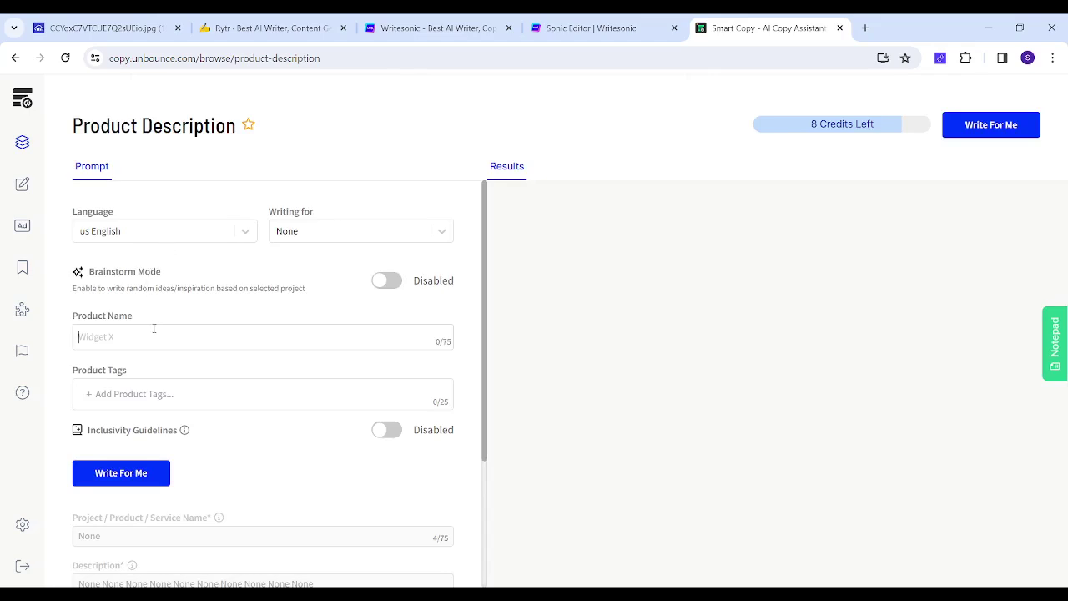
pyautogui.write('Dry Food')
pyautogui.click(162, 389)
pyautogui.write('Cats')
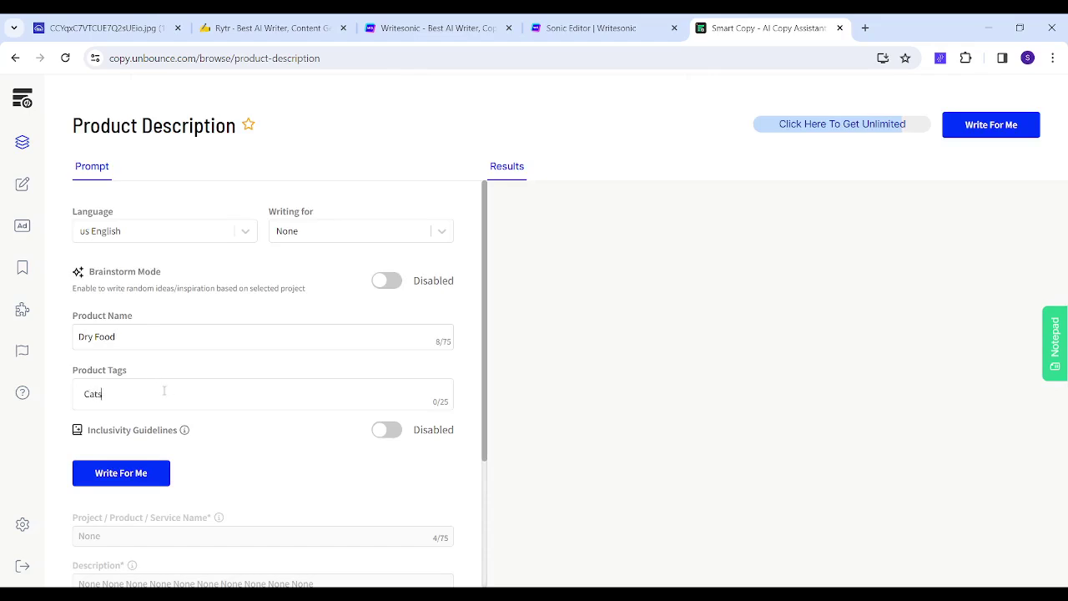
pyautogui.press('Return')
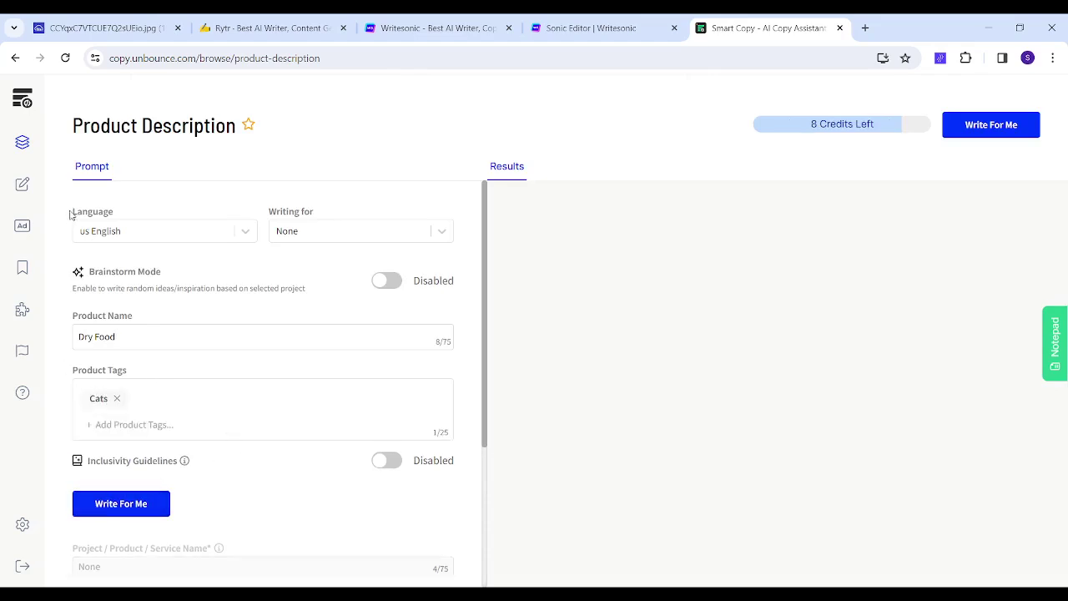
pyautogui.click(134, 512)
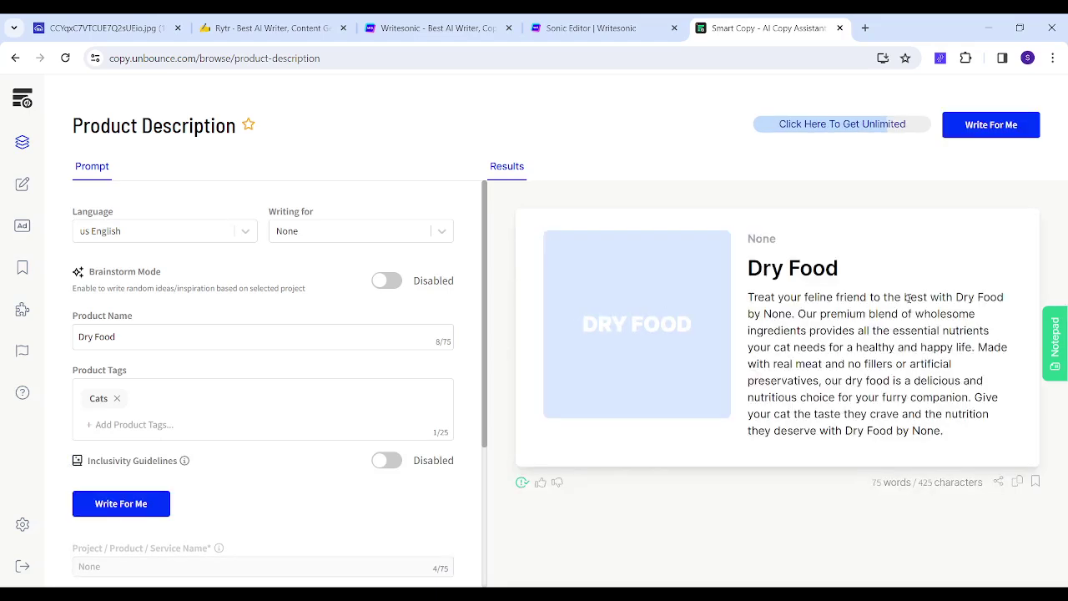
pyautogui.moveTo(750, 294); pyautogui.dragTo(827, 331)
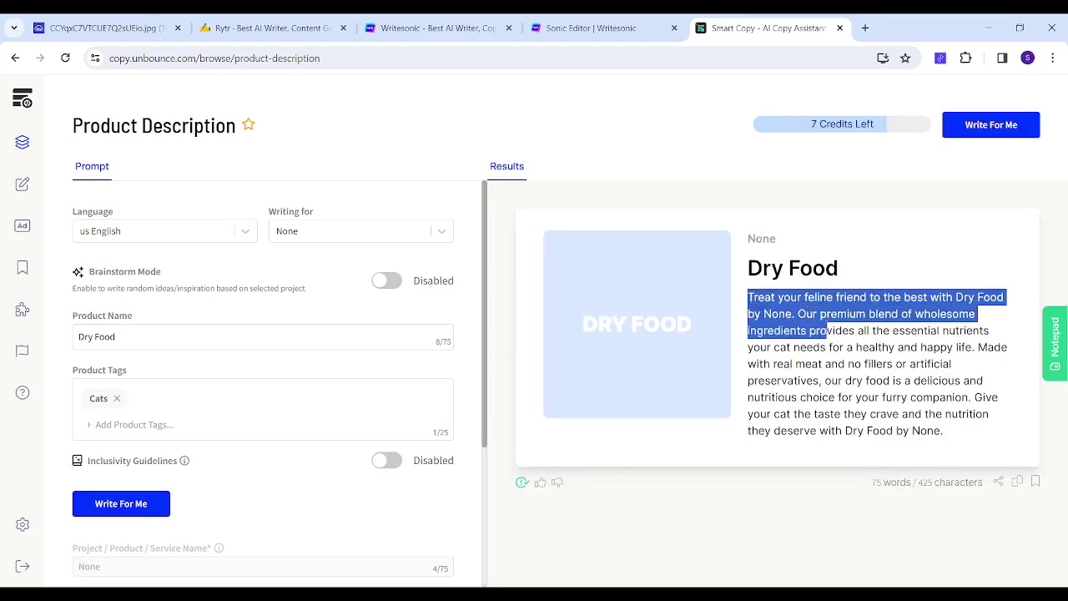